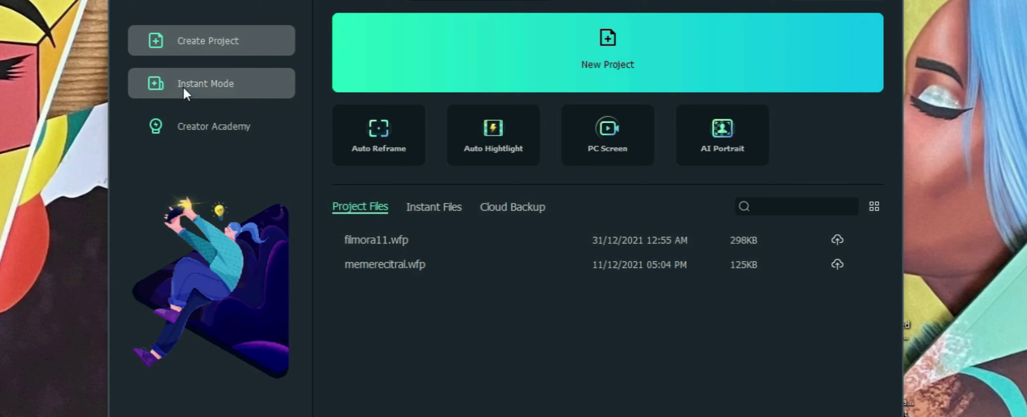
- Open Instant Mode and scroll the template gallery down to the Upbeat category
left_click(183, 86)
mouse_move(477, 46)
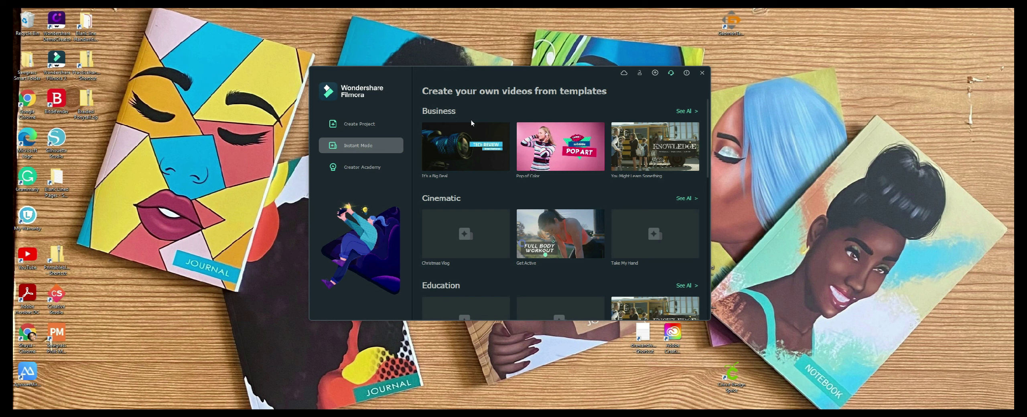
mouse_move(472, 124)
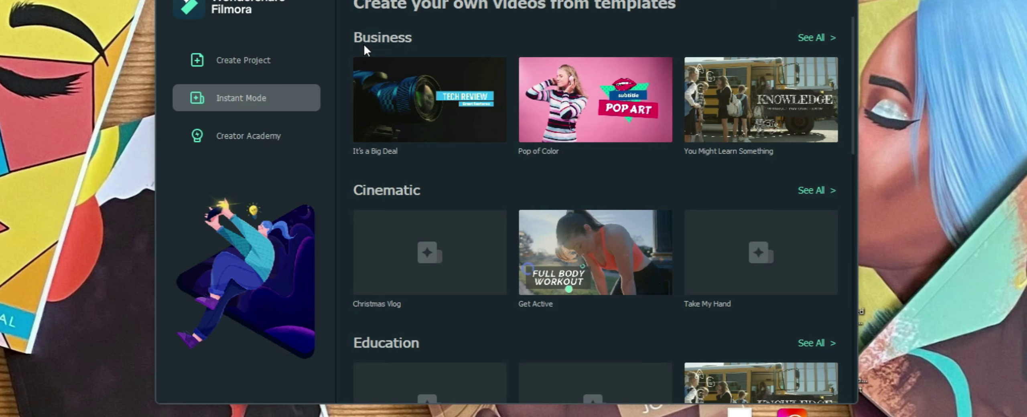
scroll(430, 212, "down", 4)
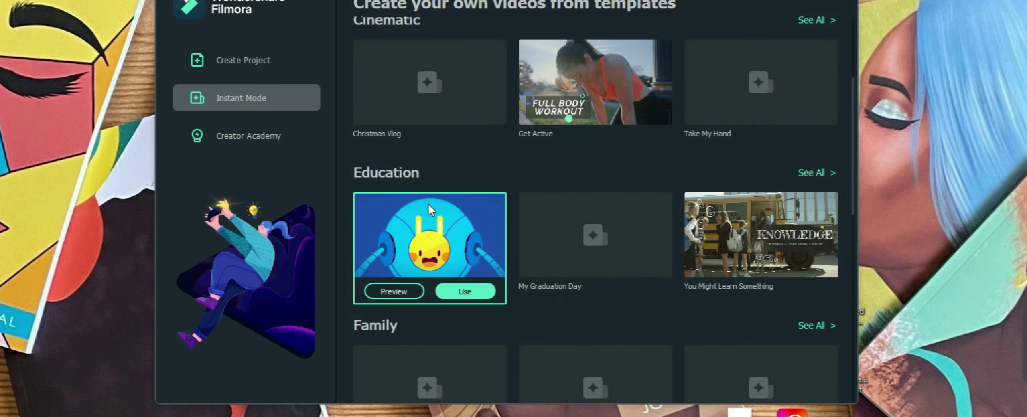
scroll(429, 211, "down", 4)
scroll(431, 201, "down", 4)
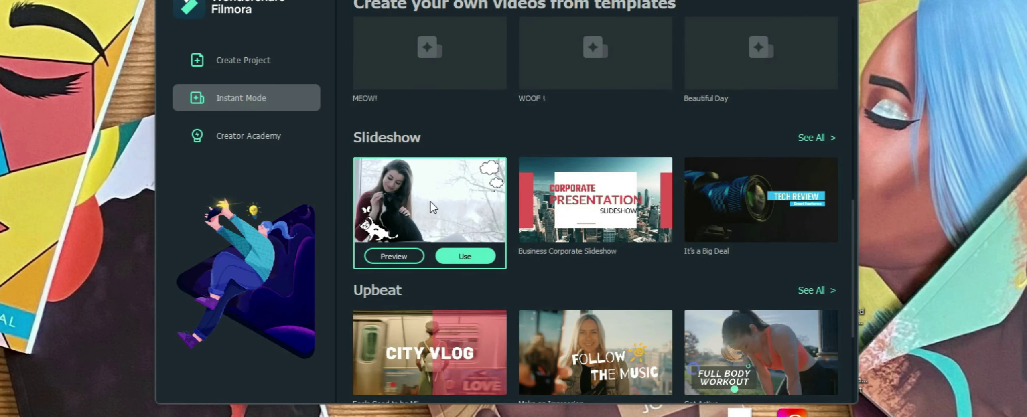
scroll(430, 204, "down", 2)
scroll(429, 204, "down", 2)
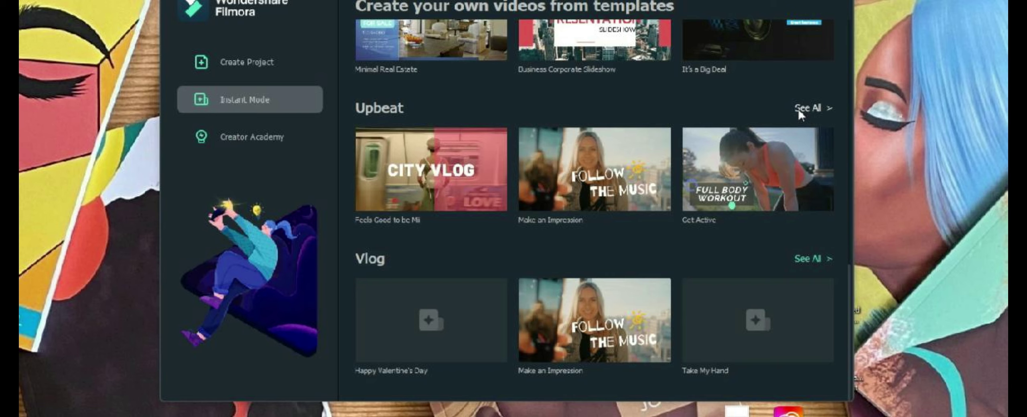
- Show all Upbeat templates and choose the Fashion Modern Slideshow template
left_click(798, 113)
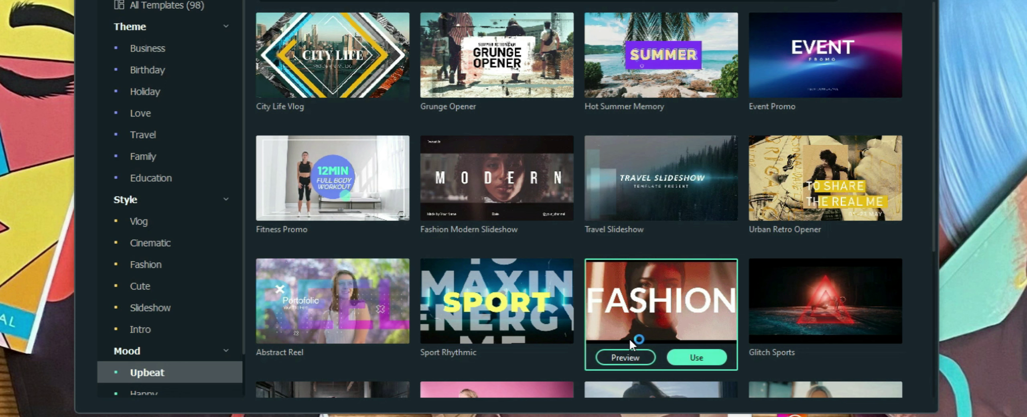
mouse_move(770, 337)
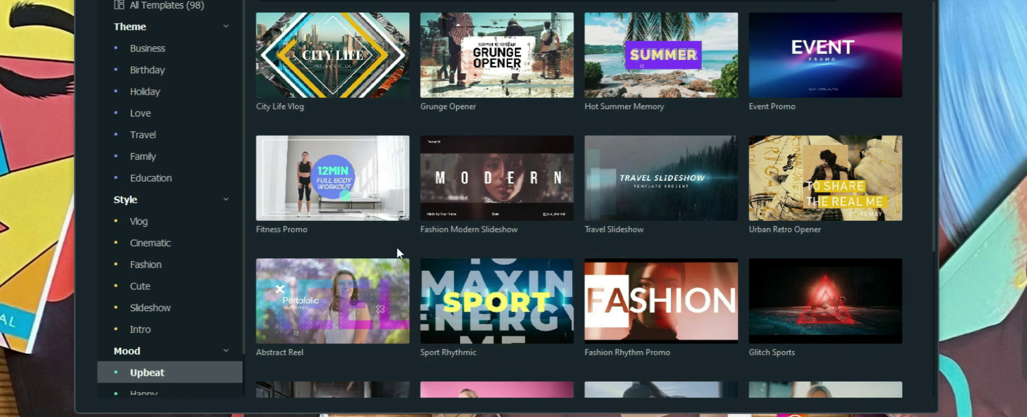
mouse_move(335, 265)
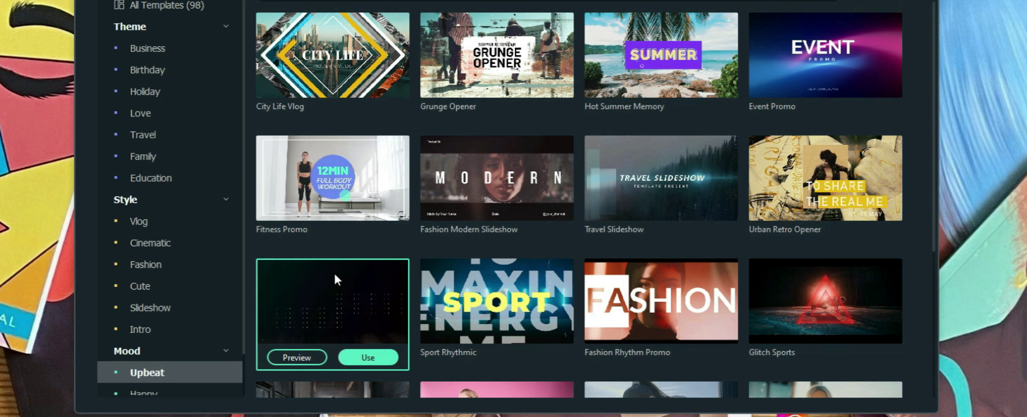
left_click(521, 235)
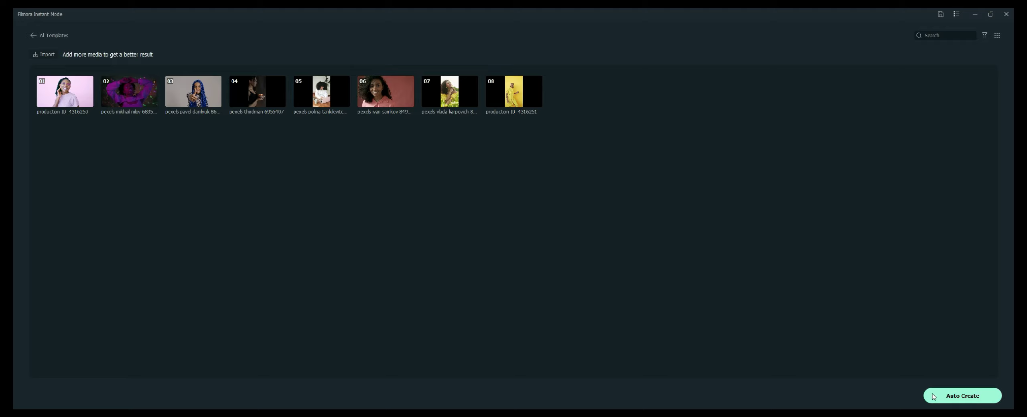
- Auto-create the Fashion Modern Slideshow from the eight loaded clips
left_click(949, 396)
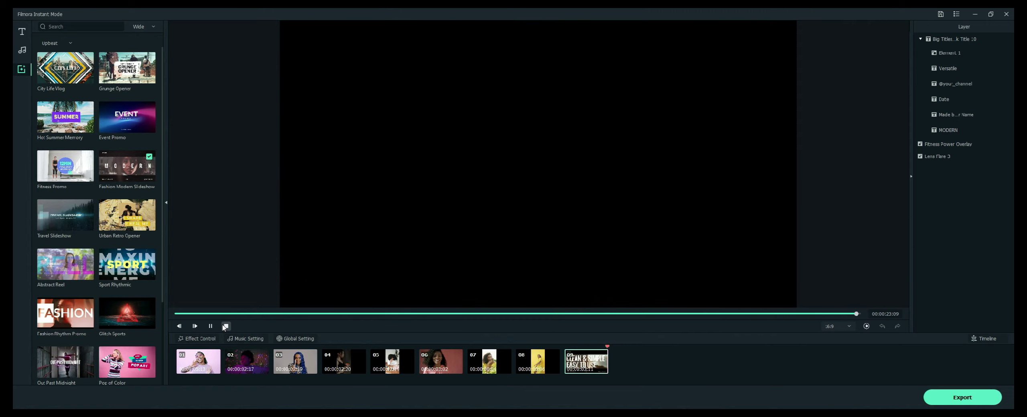
- On the MODERN title frame, change 'Made by Your Name' to 'Shay Design Studio'
left_click(225, 326)
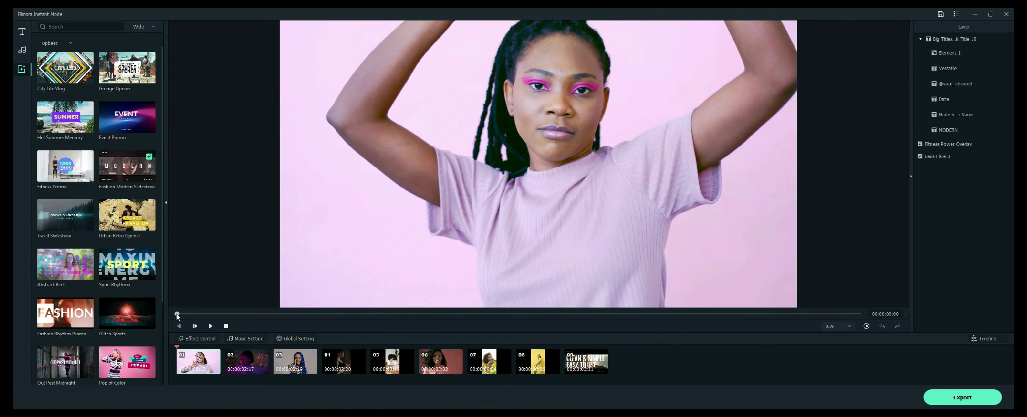
left_click_drag(176, 314, 189, 315)
left_click(214, 314)
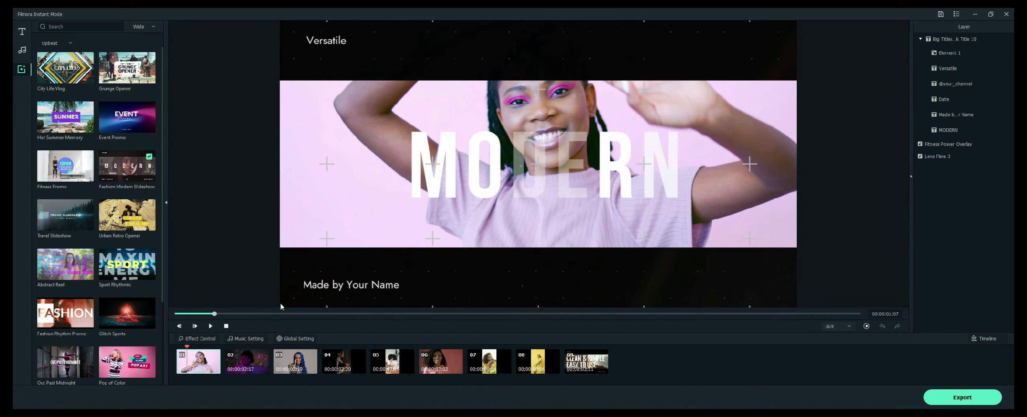
left_click(325, 285)
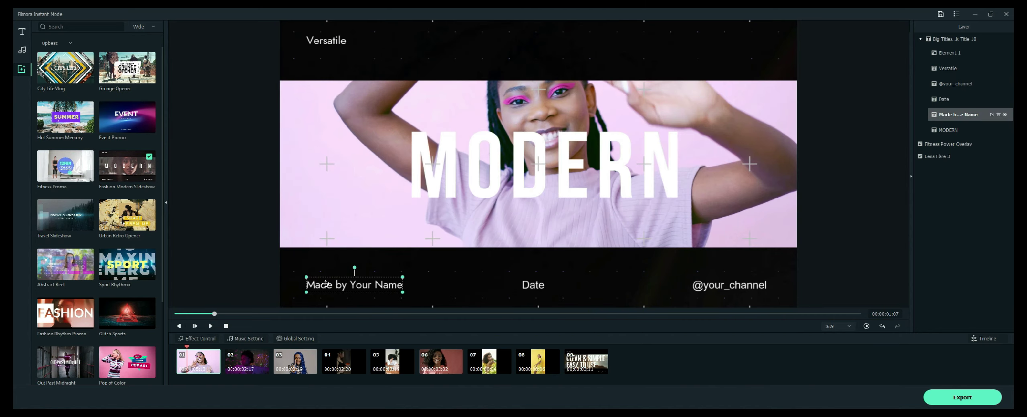
double_click(324, 284)
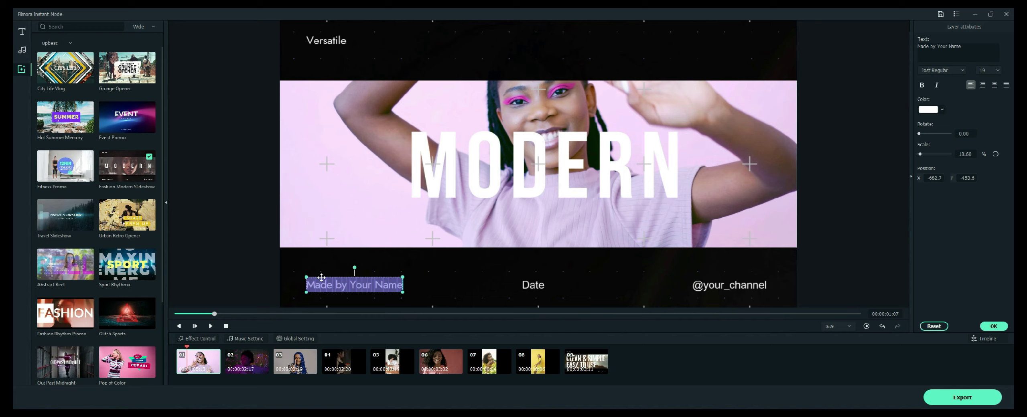
type("Shay Design")
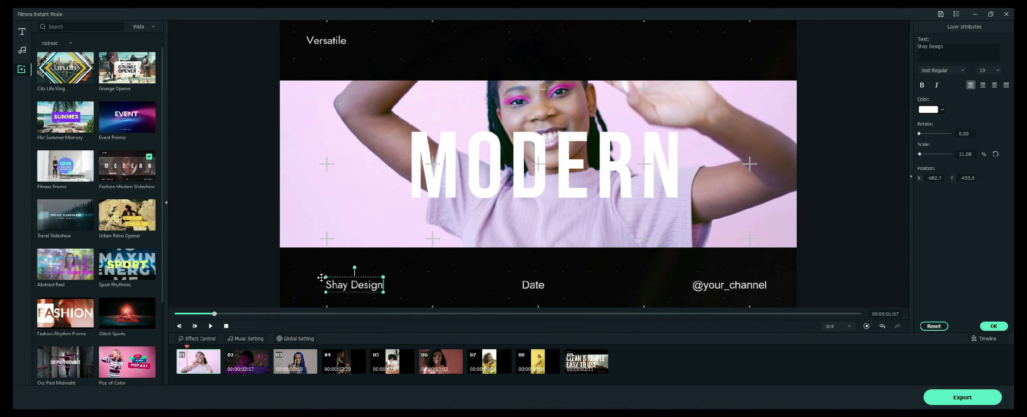
type(" Studio")
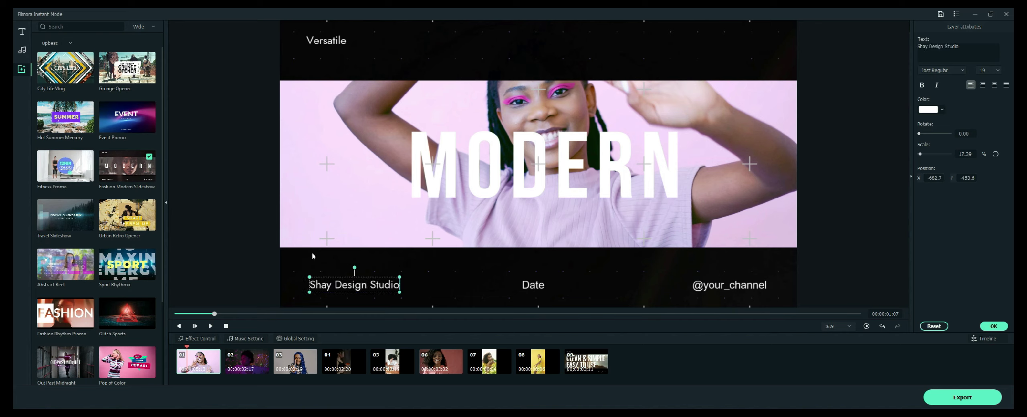
left_click(533, 285)
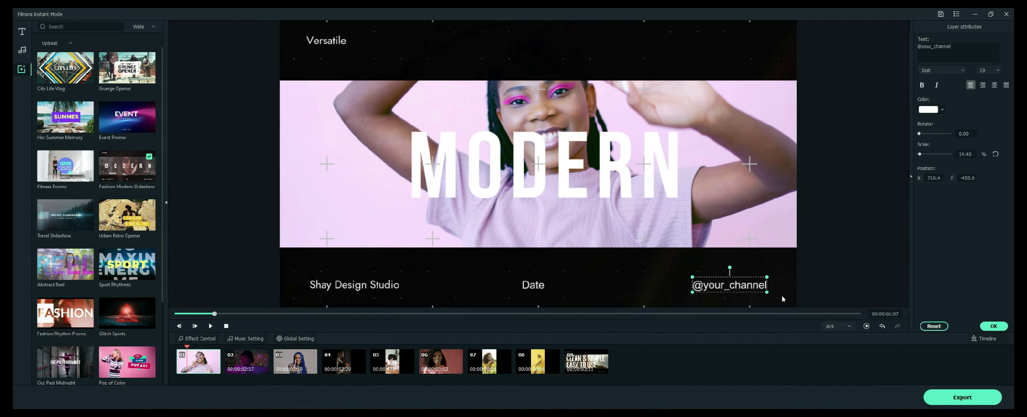
double_click(752, 285)
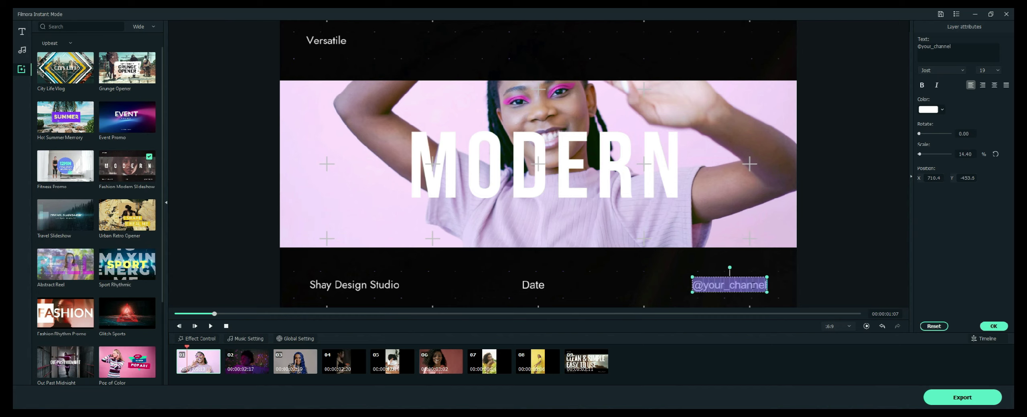
type("S")
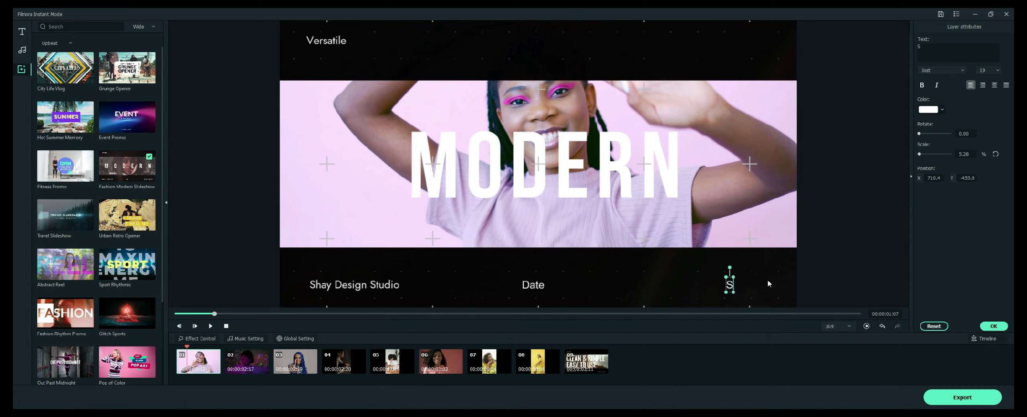
type("hay D")
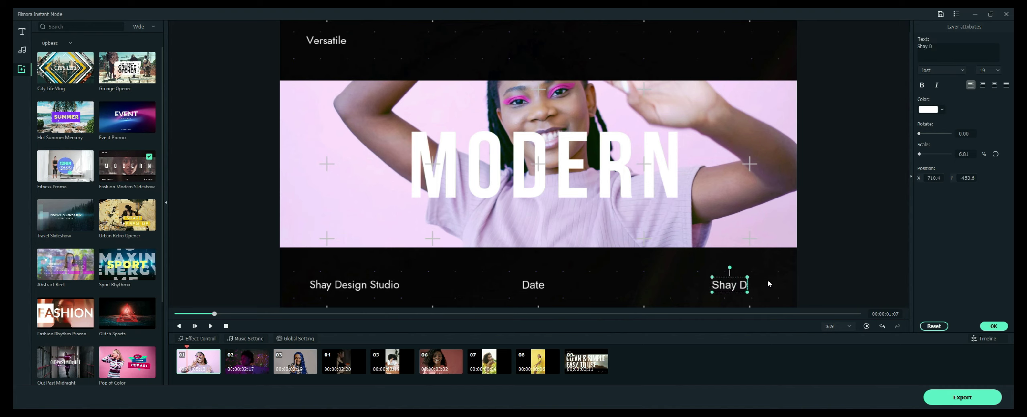
type("esign Stu")
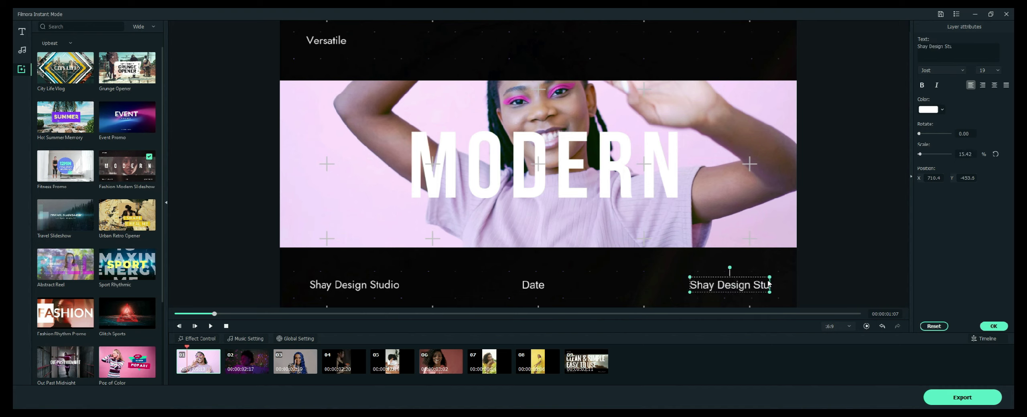
type("dio")
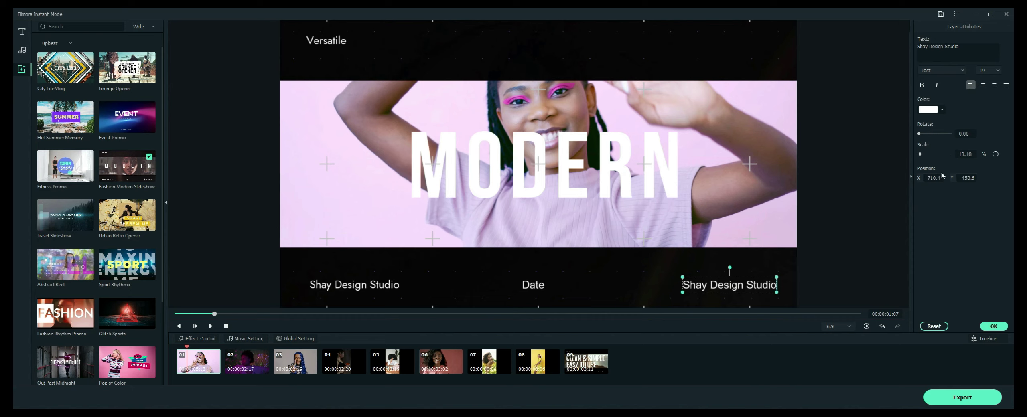
- Make the studio-name text magenta and bring up the slideshow's export settings
left_click(942, 109)
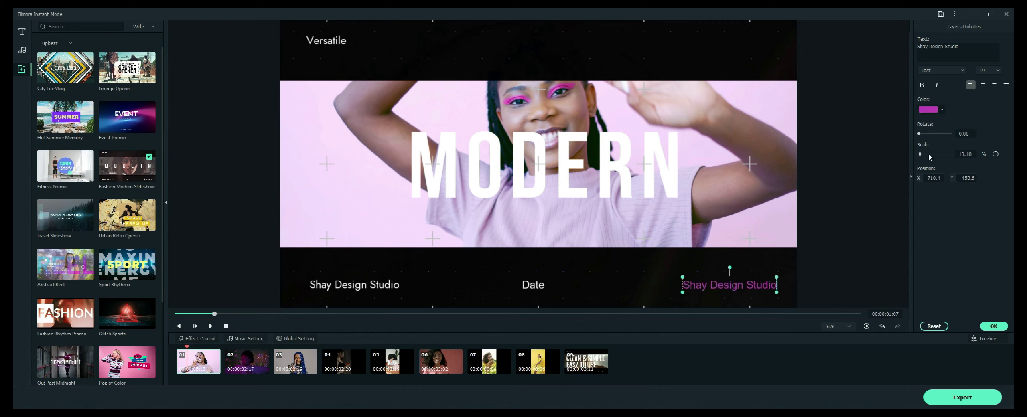
left_click_drag(920, 134, 923, 155)
left_click(960, 403)
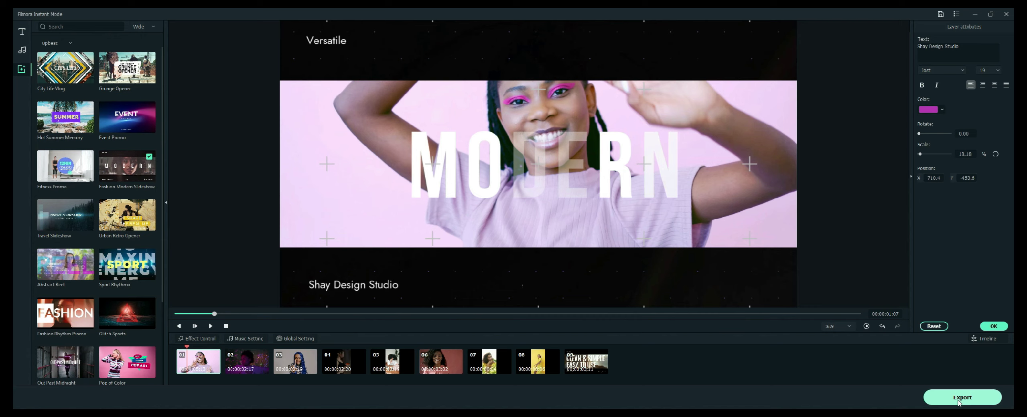
left_click(958, 404)
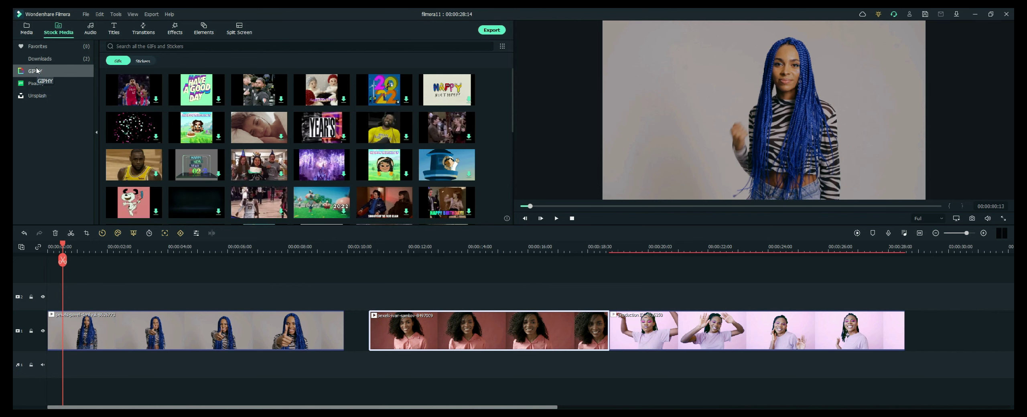
left_click(36, 83)
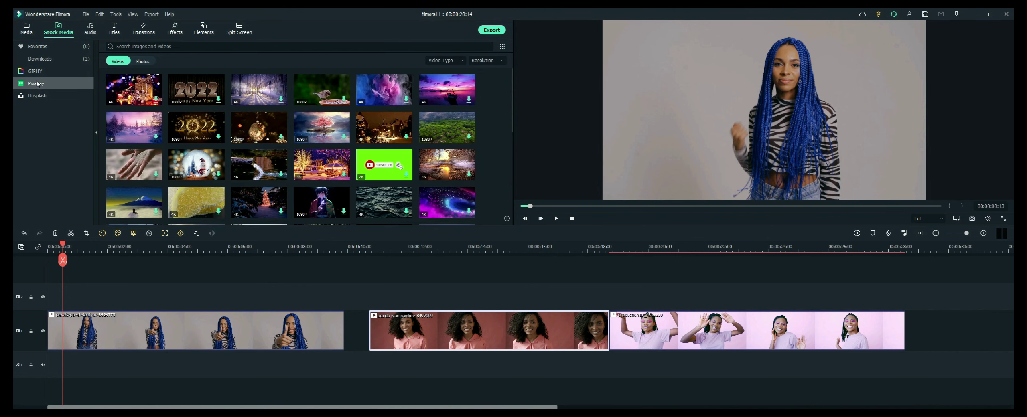
left_click(37, 95)
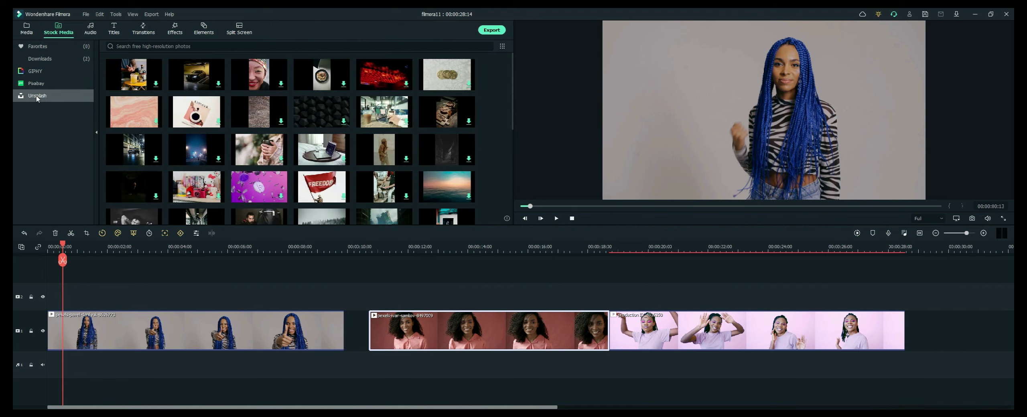
left_click(46, 73)
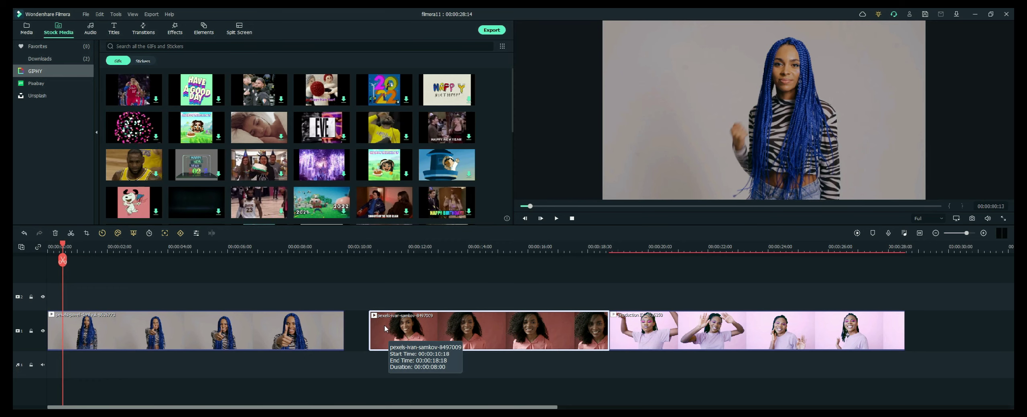
- Search GIPHY for 'happy', put the curly-hair GIF on track 2 at 00:10, and shift the second clip right
left_click(220, 46)
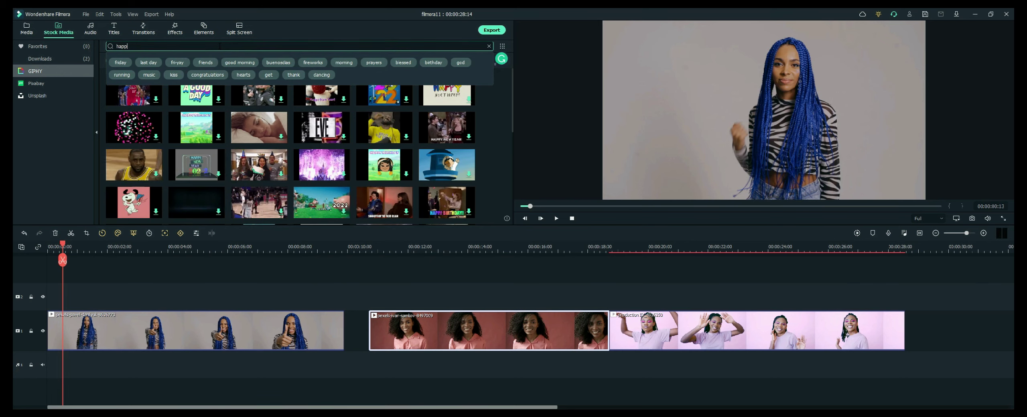
type("happy")
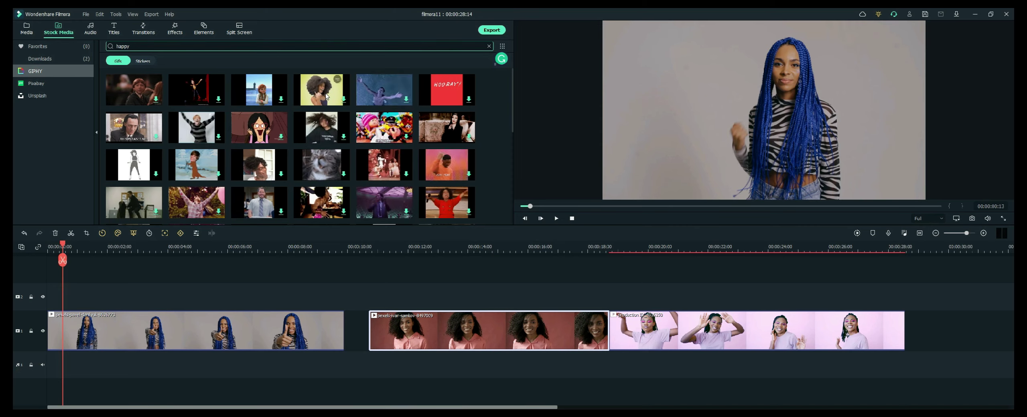
left_click_drag(327, 96, 349, 293)
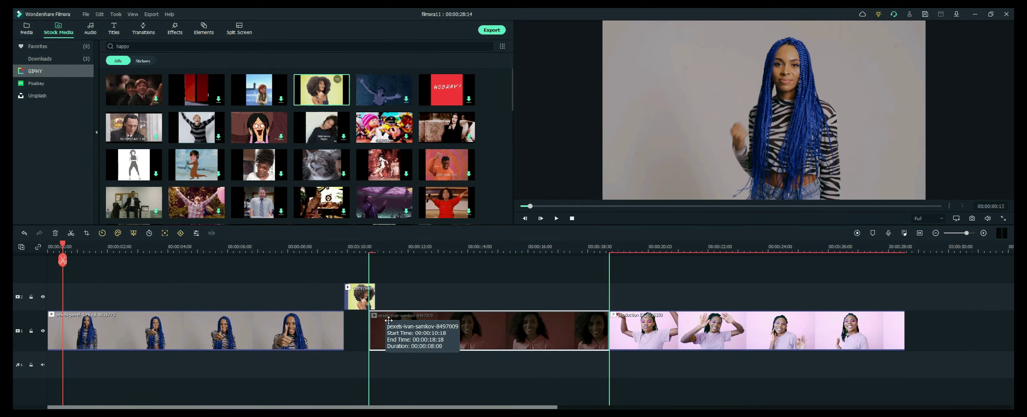
left_click_drag(388, 320, 395, 320)
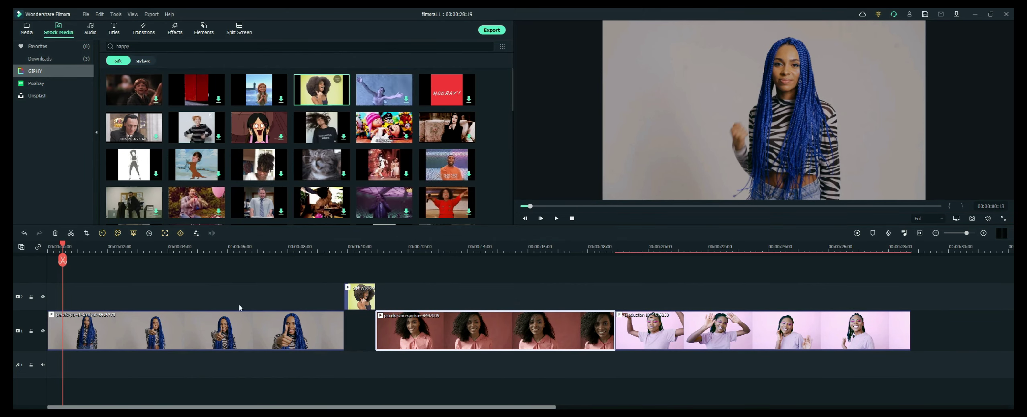
- Play back the timeline to preview the GIF edit
key("space")
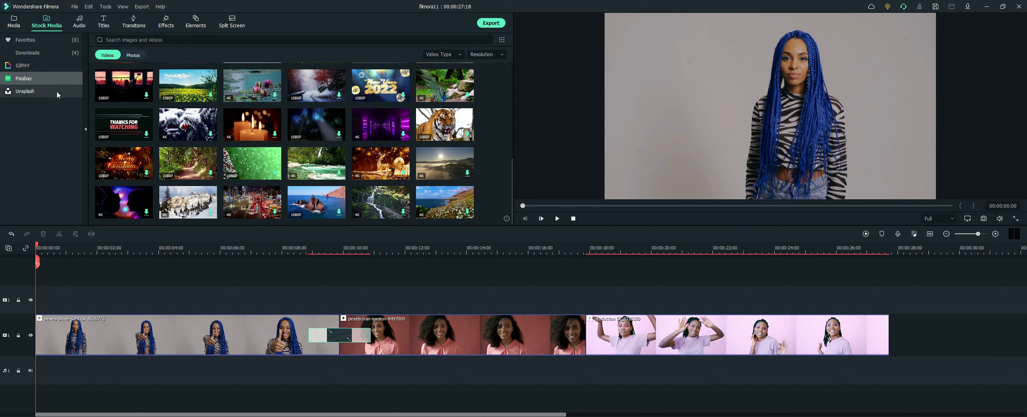
- Switch the stock media library to Unsplash photos
left_click(30, 94)
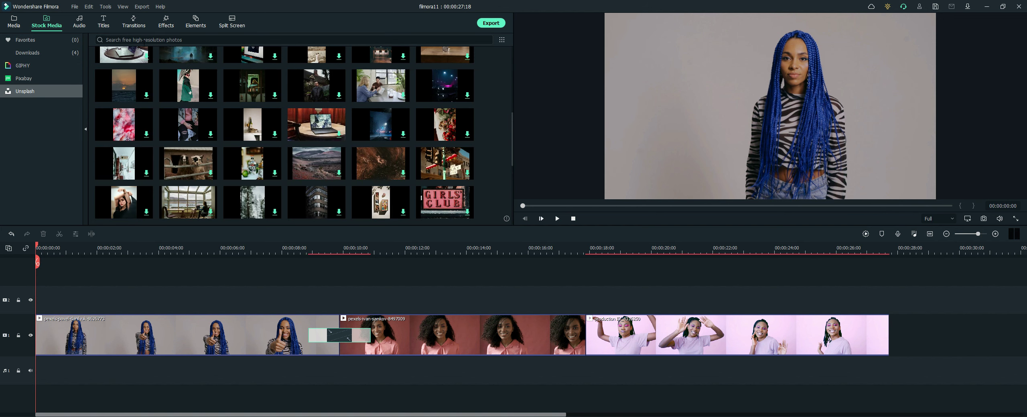